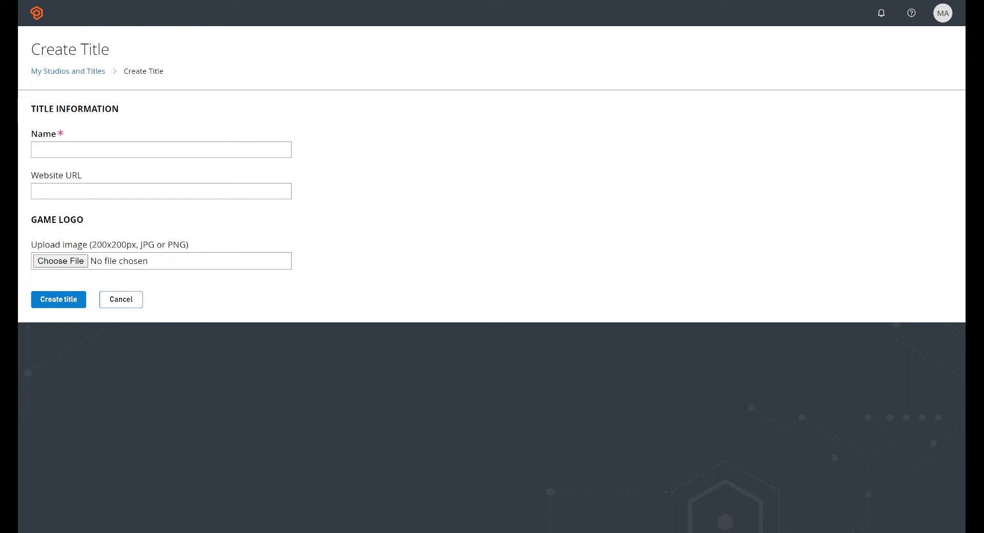
- Create a title named Jovo Game and view the details of its Development plan
left_click(162, 149)
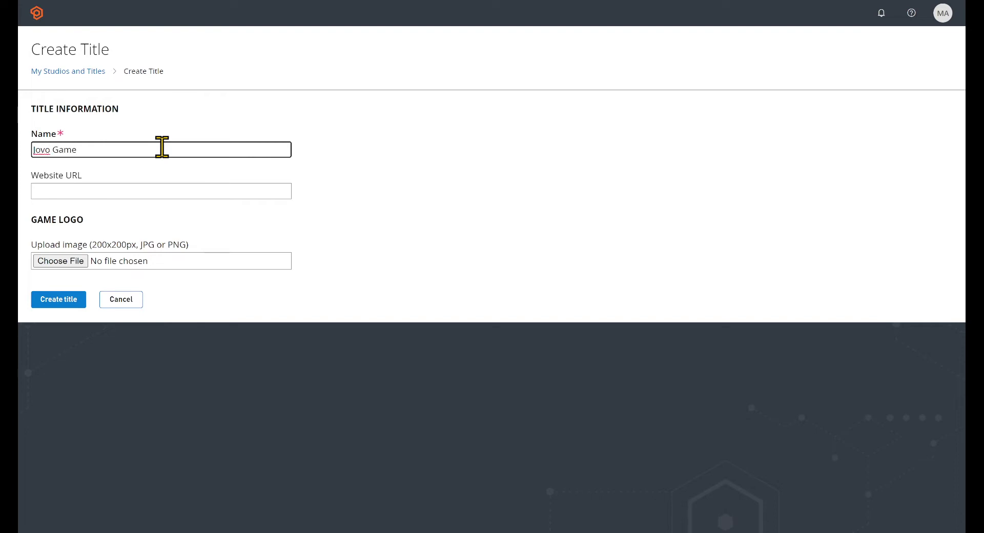
left_click(60, 300)
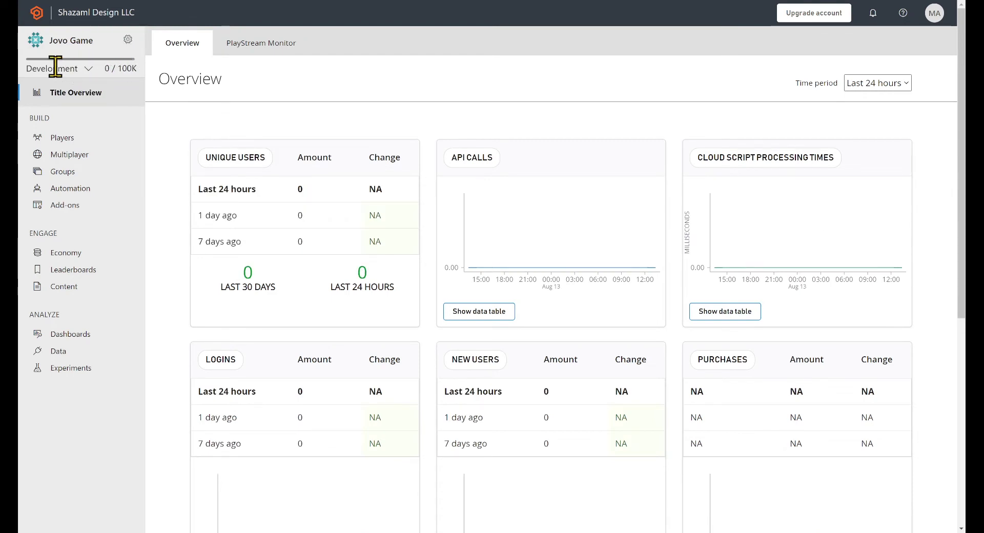
left_click(88, 69)
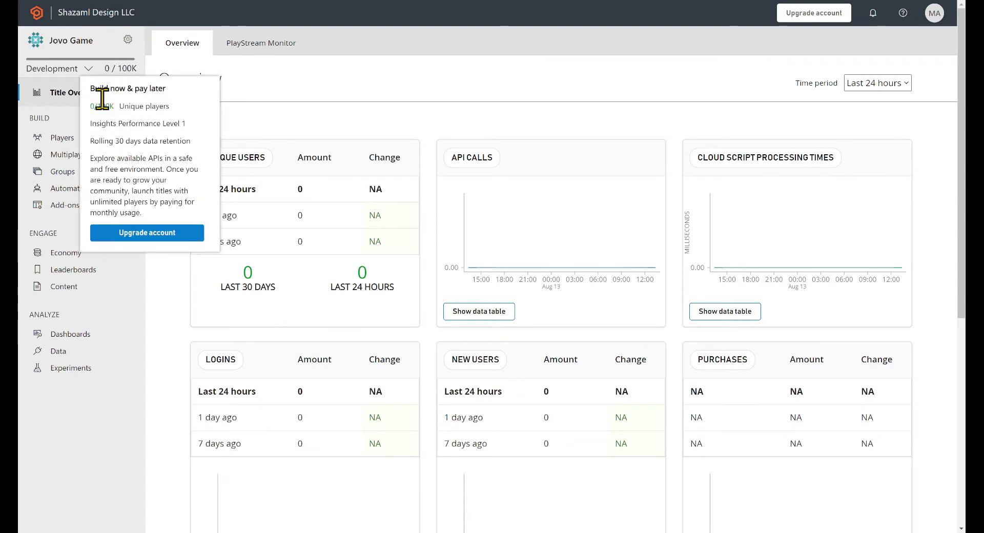
left_click(88, 69)
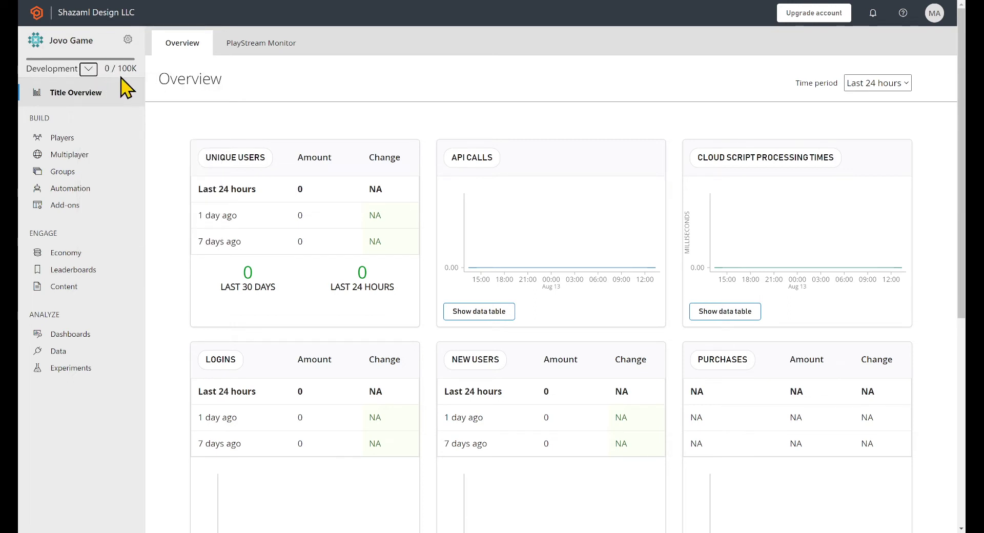
- In the title settings' API features, allow the client to post player statistics and save the change
left_click(127, 41)
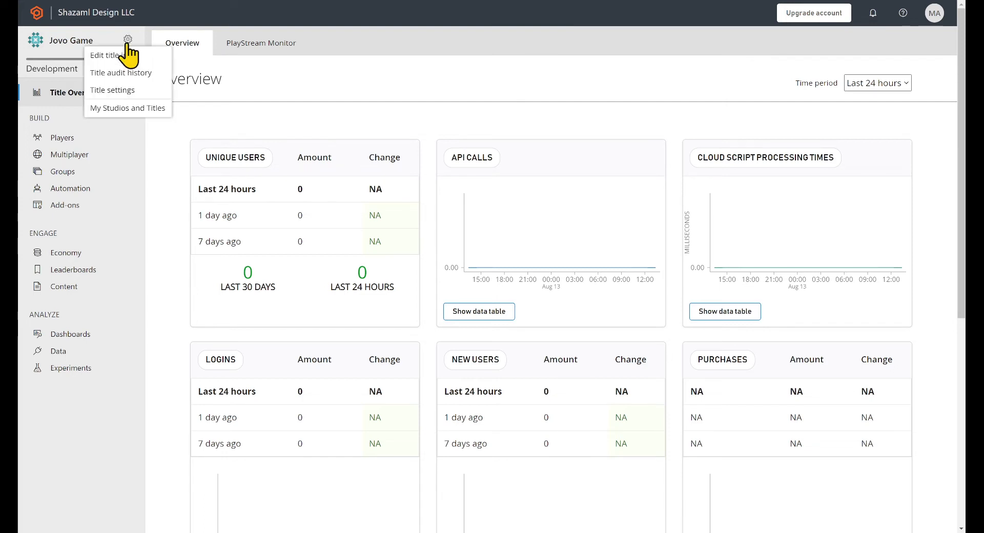
left_click(126, 90)
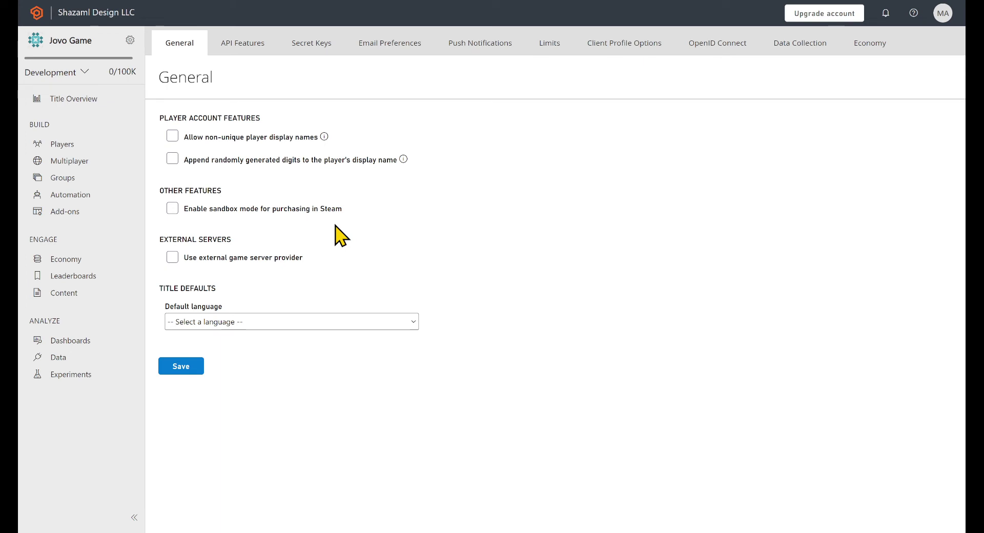
left_click(245, 55)
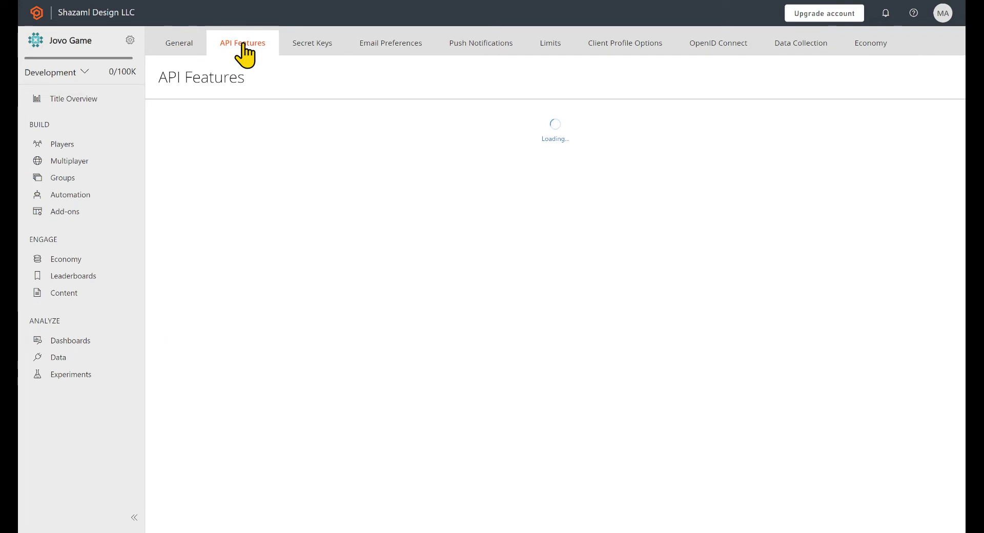
double_click(194, 142)
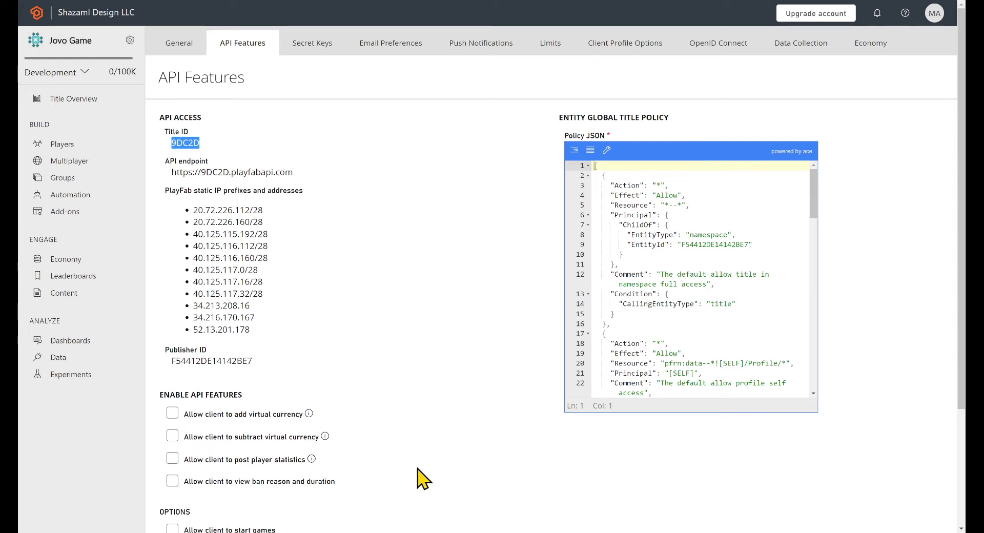
left_click(271, 463)
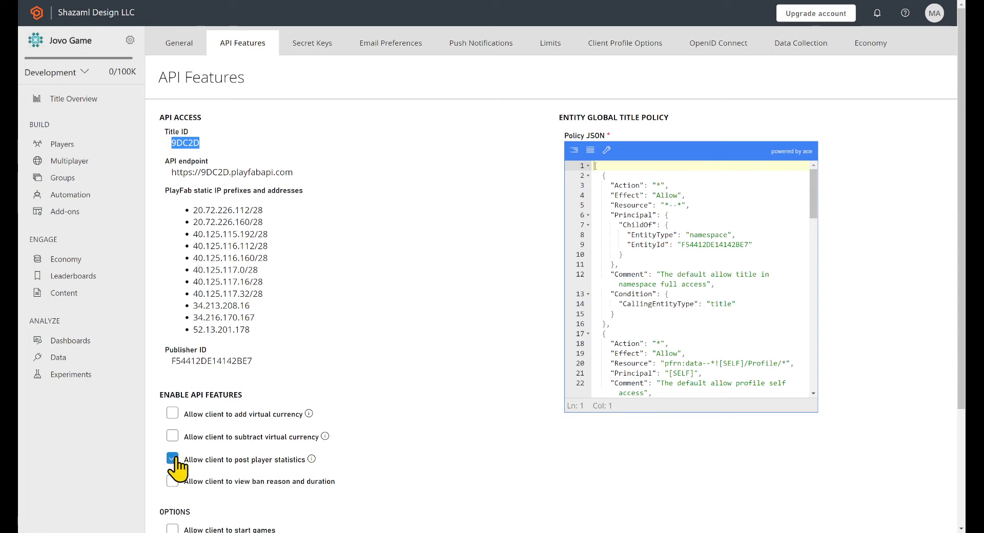
scroll(484, 374, "down", 1)
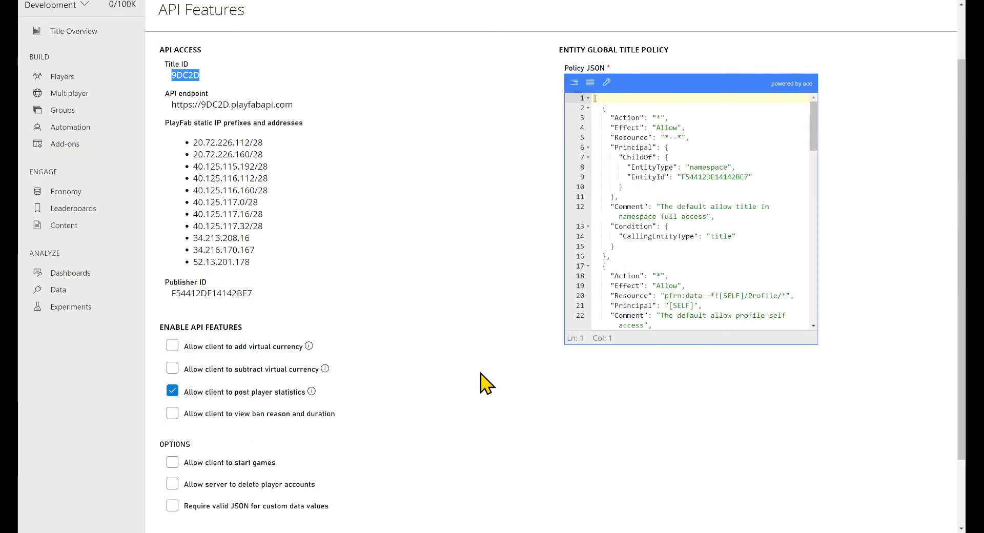
scroll(484, 382, "down", 2)
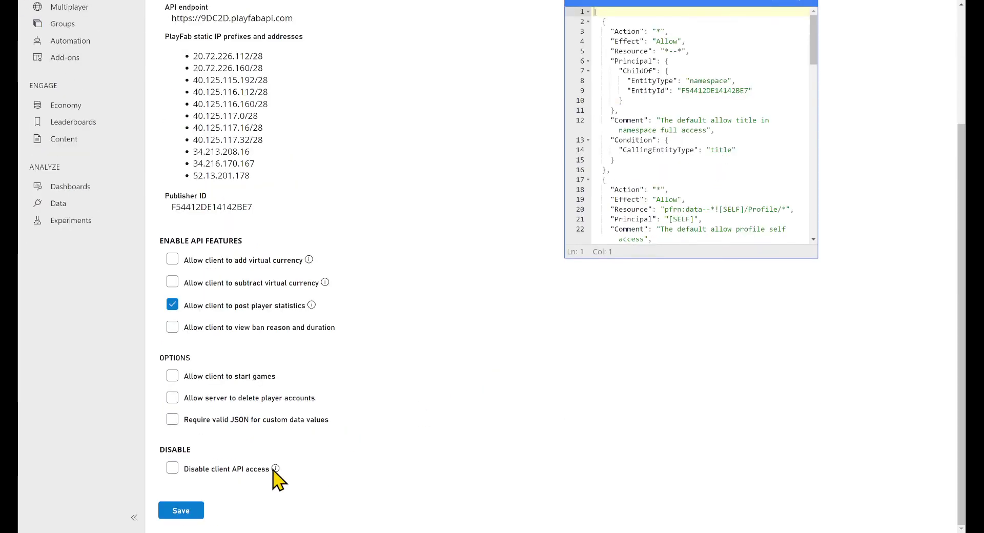
left_click(181, 513)
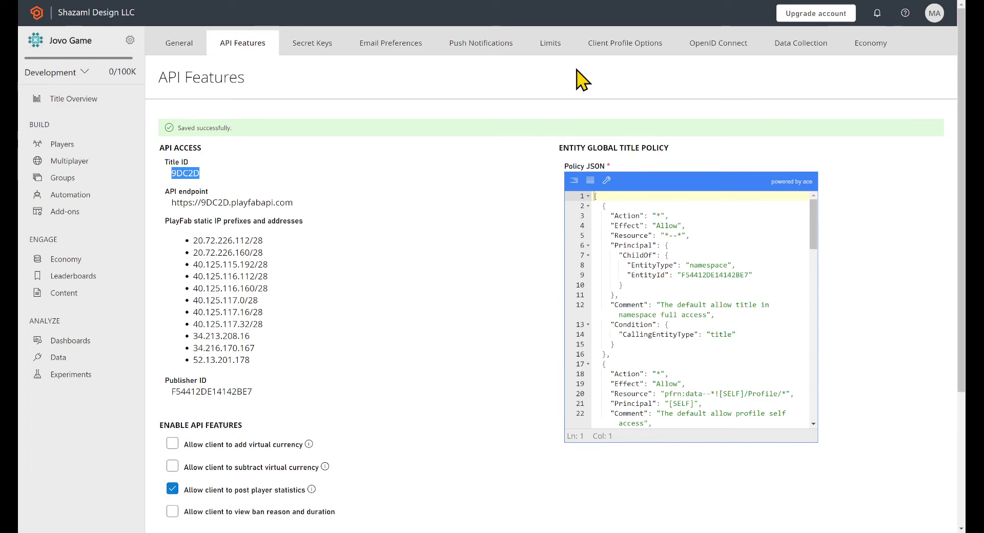
- In the client profile options, allow client access to the avatar URL, creation date and last login time
left_click(619, 44)
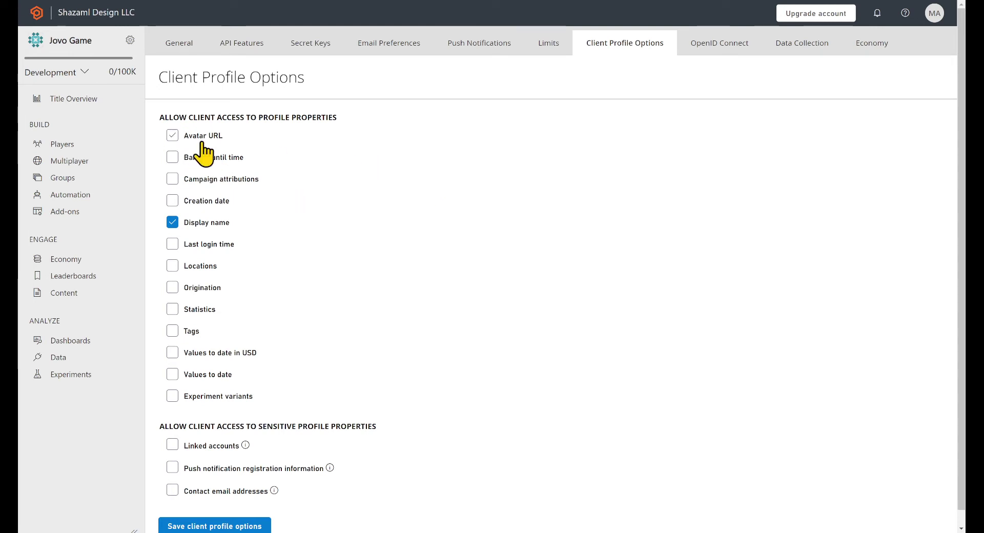
left_click(176, 136)
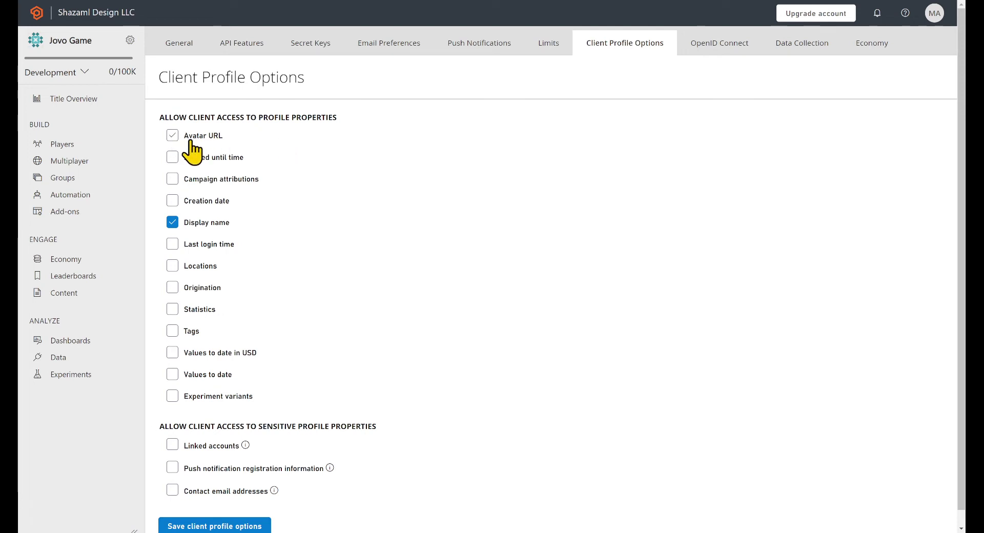
left_click(172, 135)
left_click(173, 201)
left_click(174, 245)
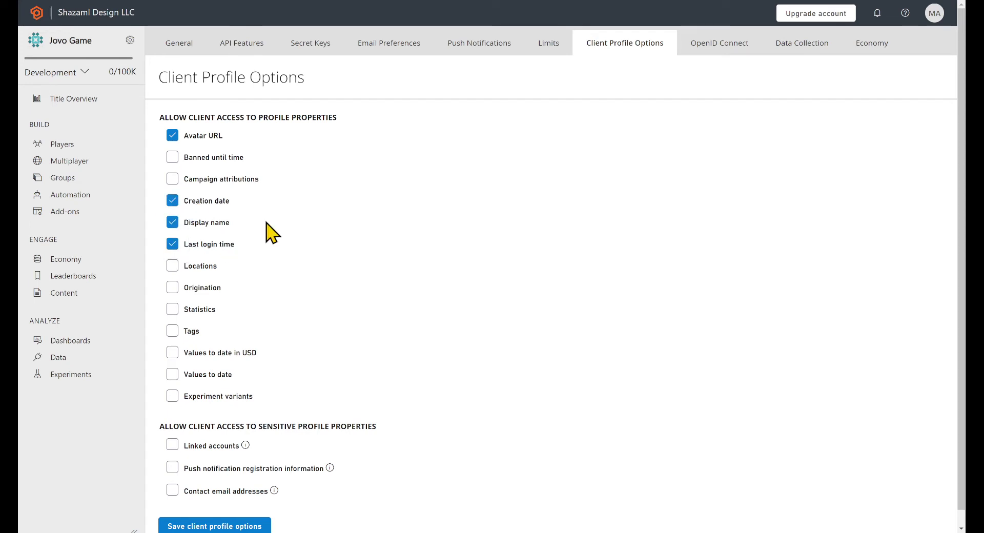
left_click(173, 157)
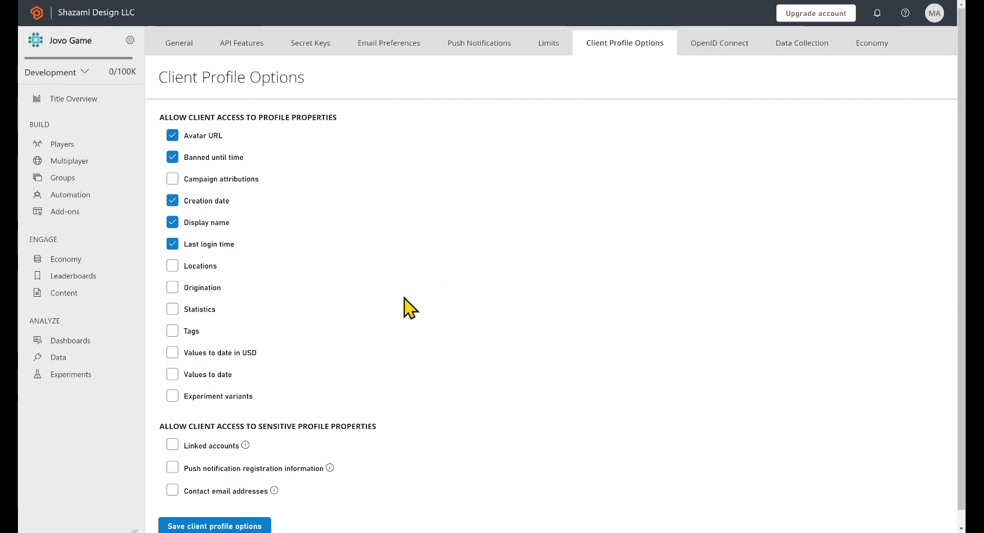
left_click(173, 309)
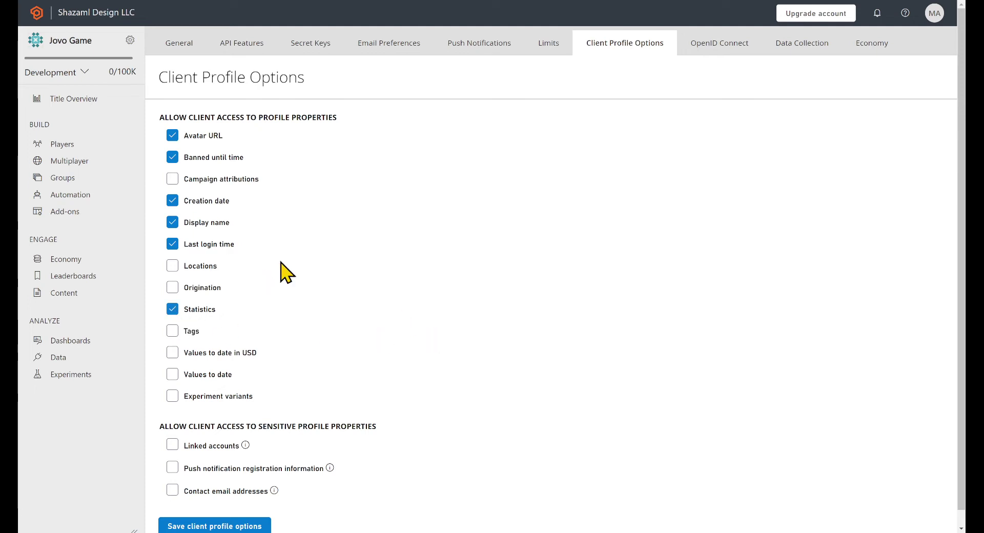
left_click(172, 309)
left_click(173, 156)
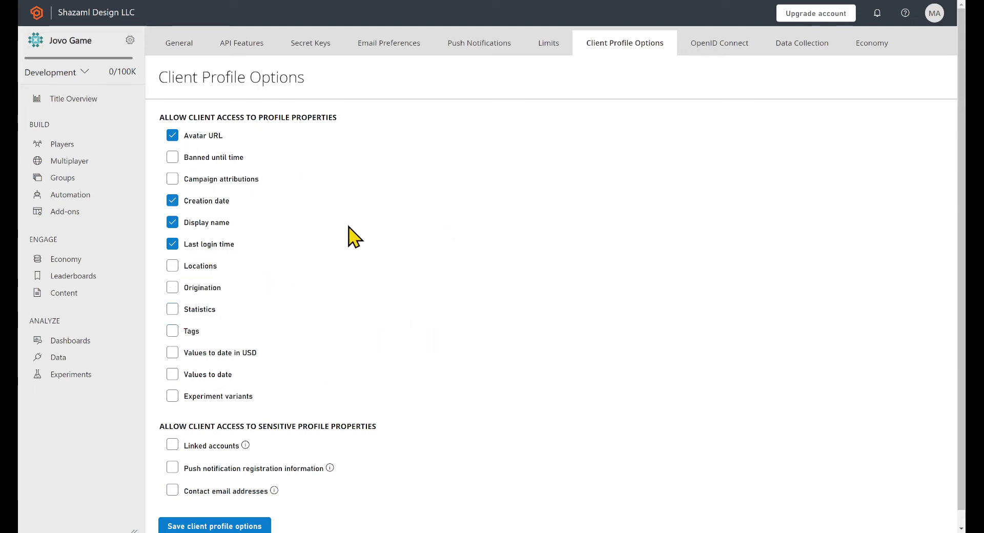
- Save the client profile options
scroll(561, 284, "down", 1)
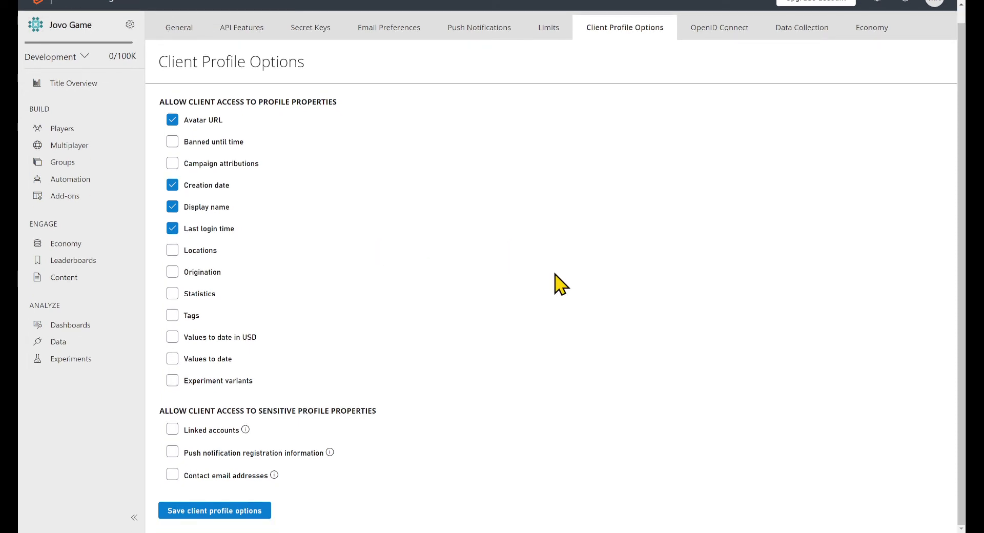
left_click(233, 511)
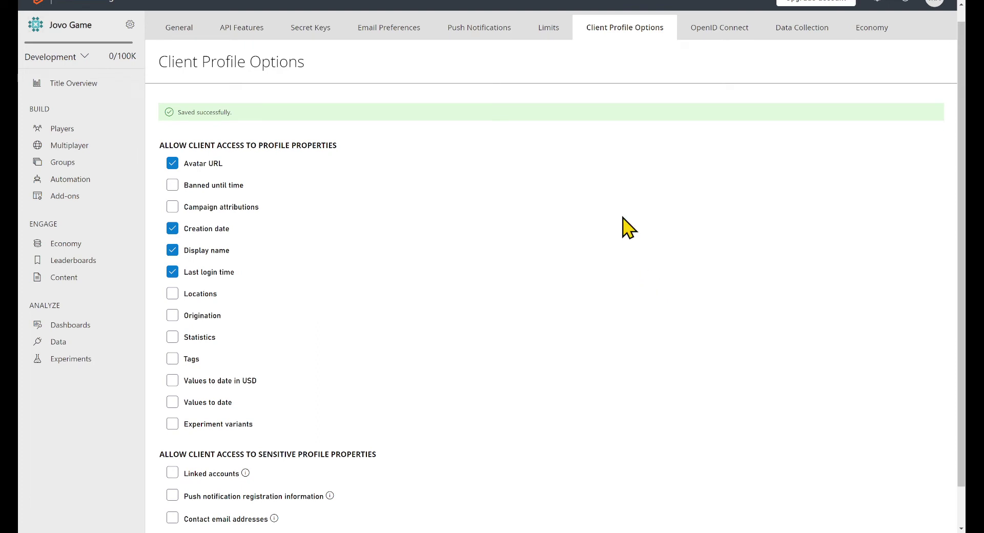
- Examine the title's resource limits and current usage, from economy and leaderboards through PlayStream to data storage
left_click(548, 32)
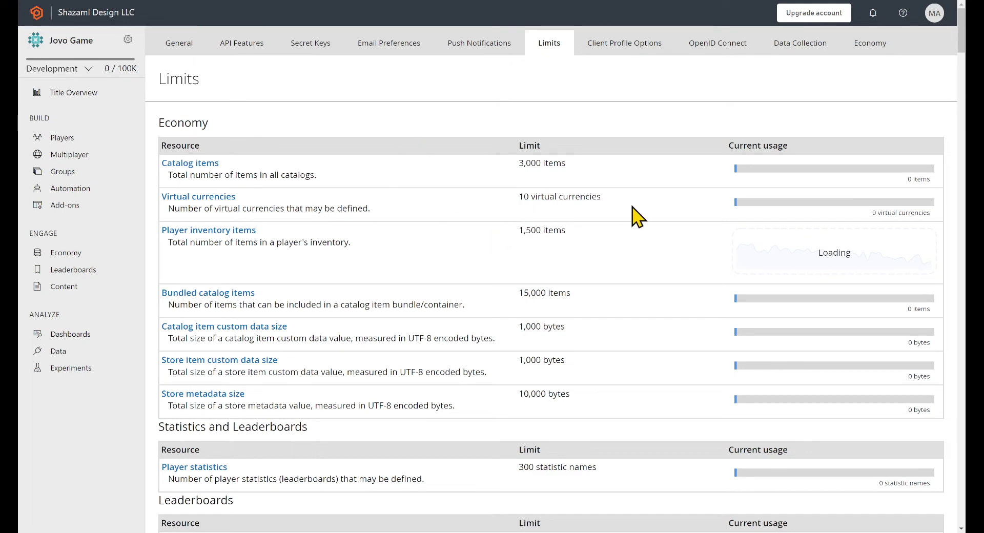
scroll(647, 240, "down", 4)
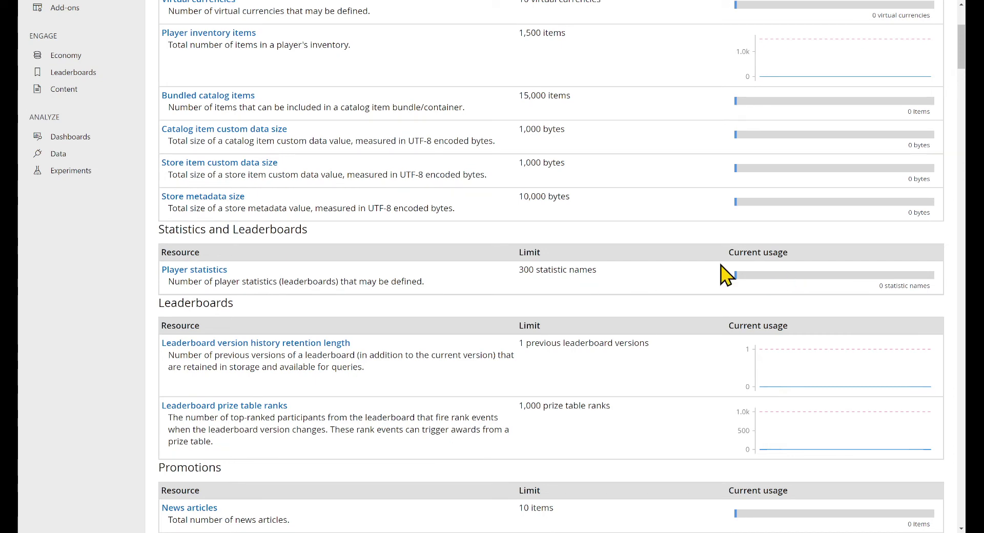
scroll(320, 368, "down", 1)
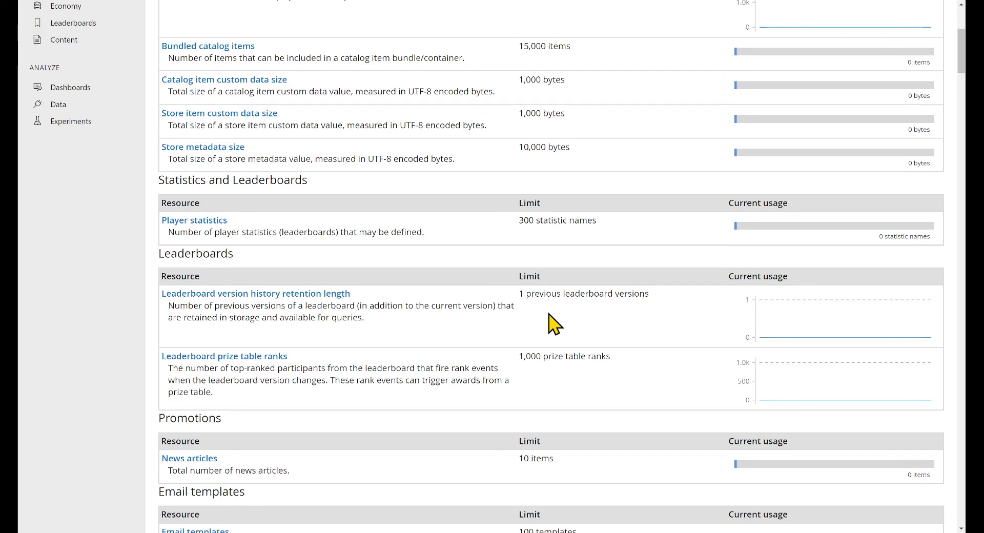
scroll(549, 315, "down", 7)
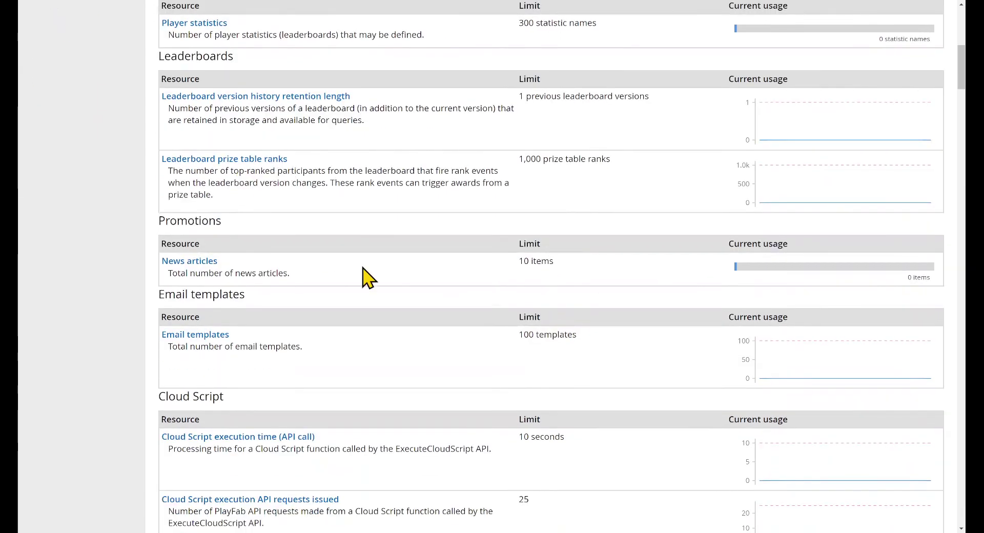
scroll(395, 303, "down", 15)
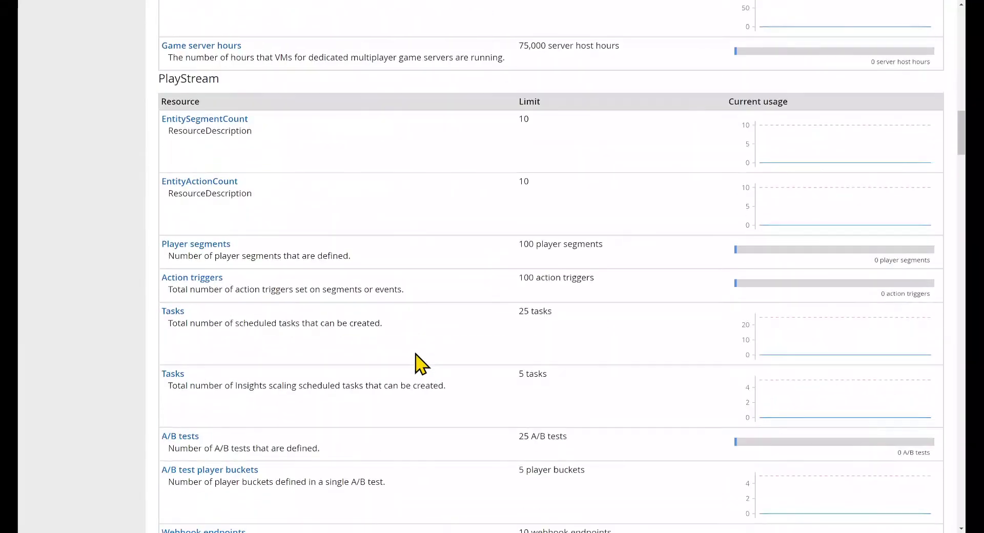
scroll(421, 367, "down", 17)
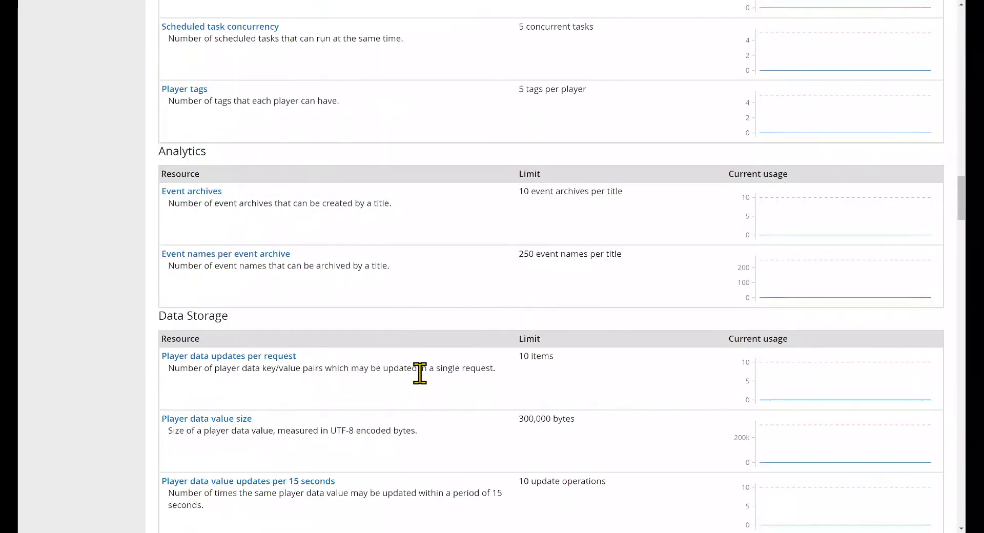
scroll(426, 387, "down", 2)
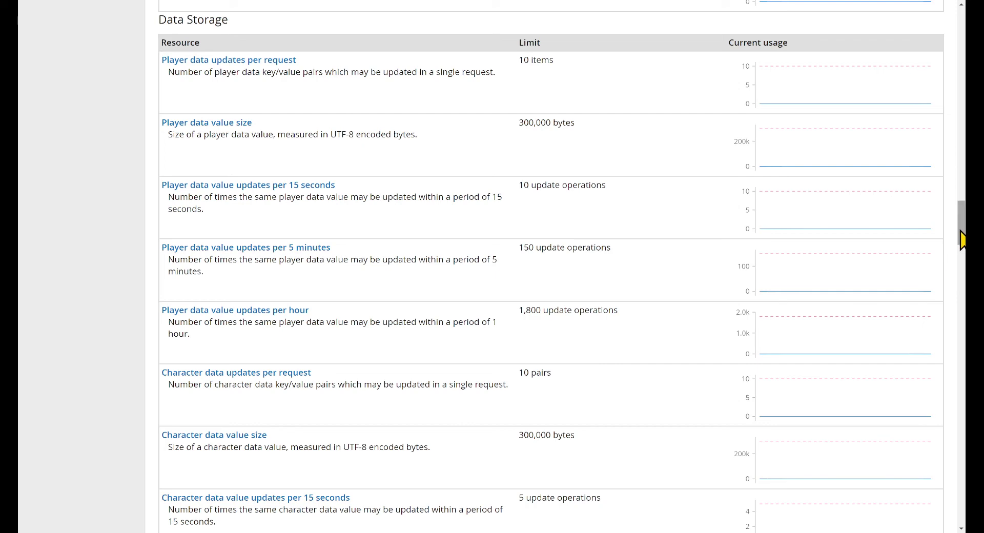
left_click_drag(961, 233, 960, 38)
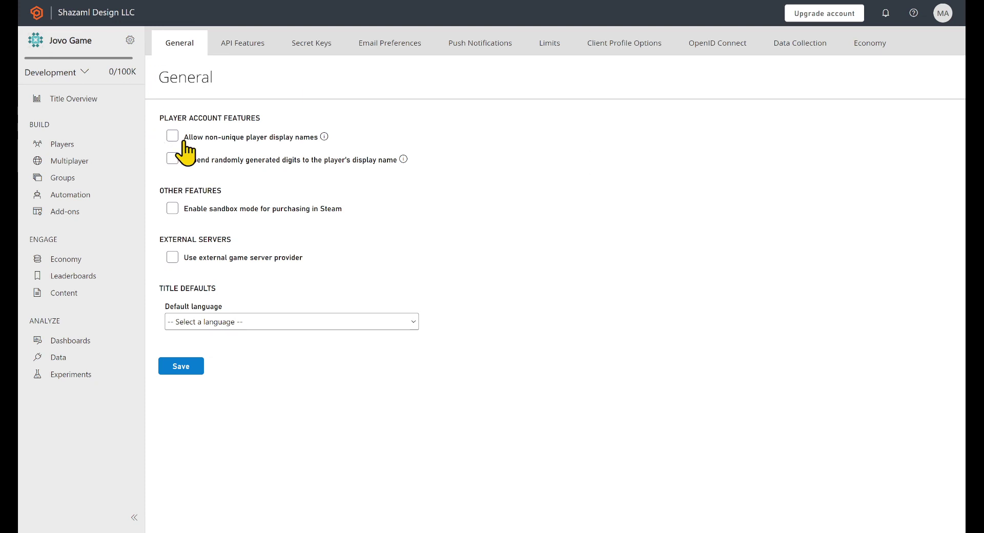
left_click(167, 138)
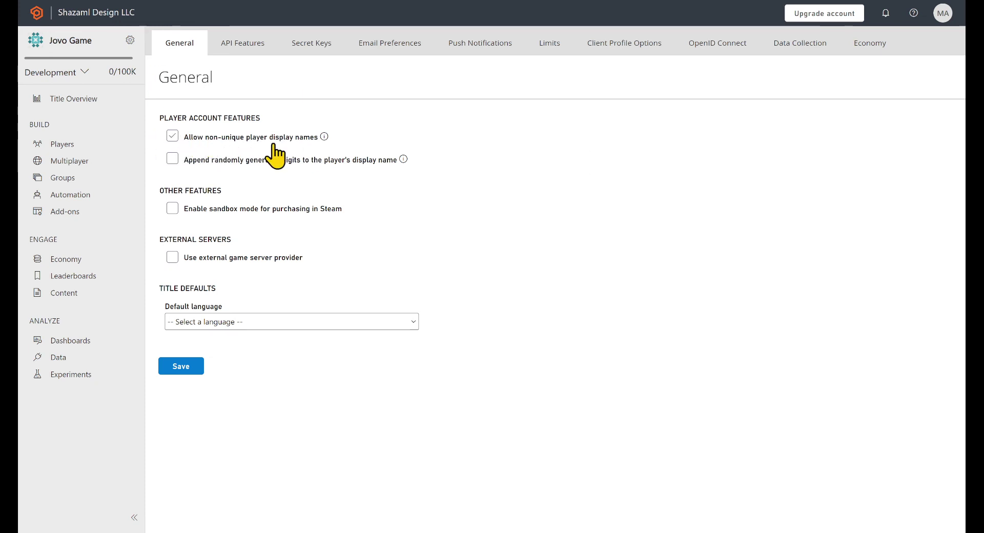
left_click(194, 135)
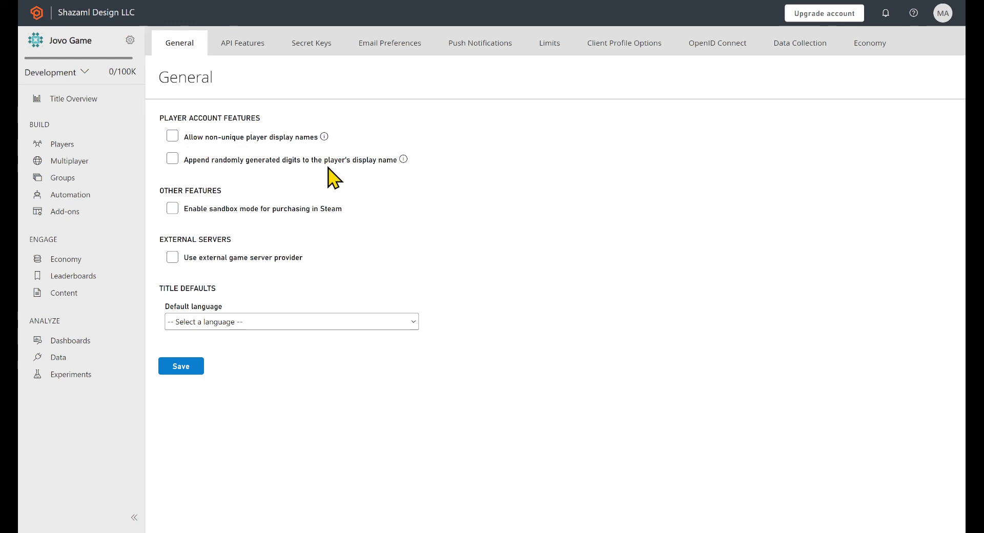
left_click(348, 160)
left_click(222, 158)
- Create a leaderboard with the statistic name score, a Monthly reset frequency and the Last aggregation method
left_click(84, 278)
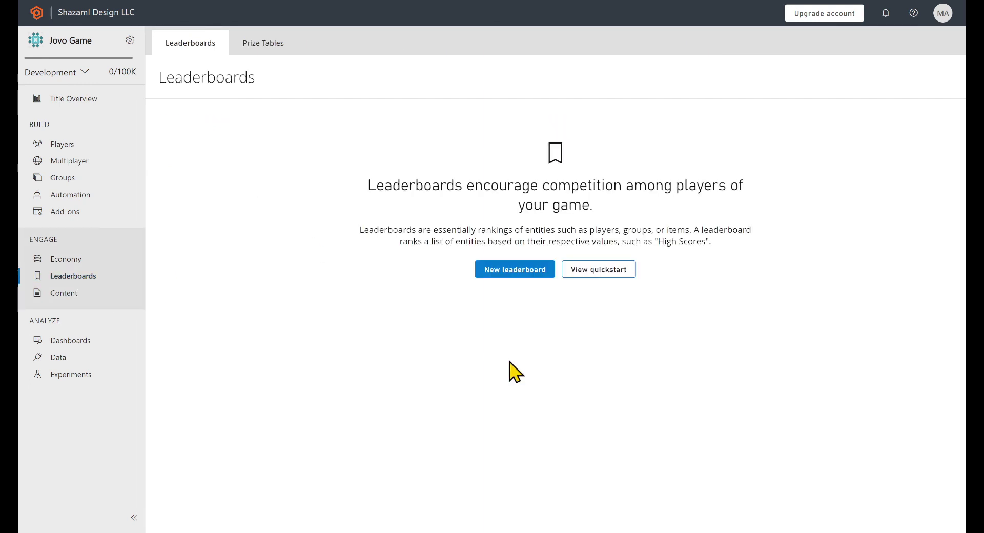
left_click(518, 272)
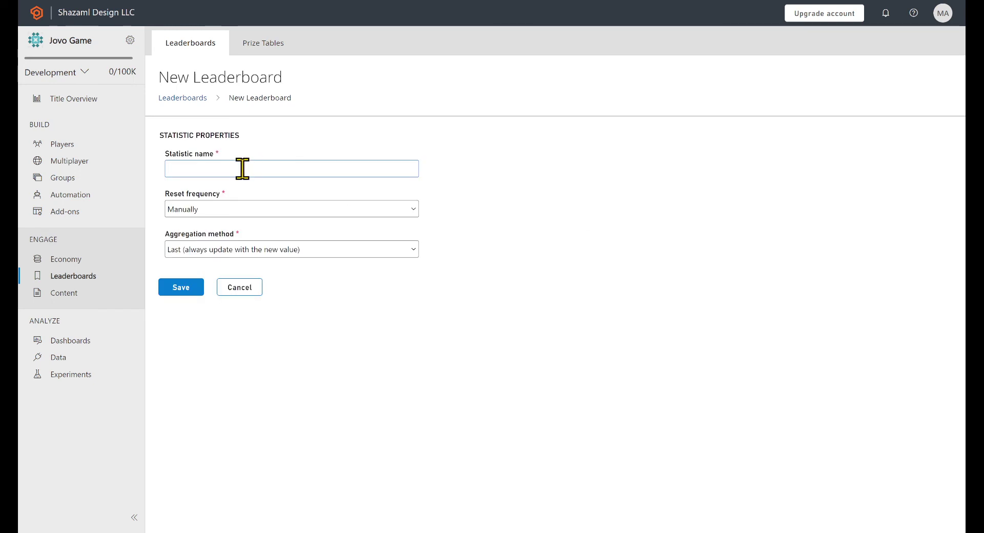
type("score")
left_click(243, 206)
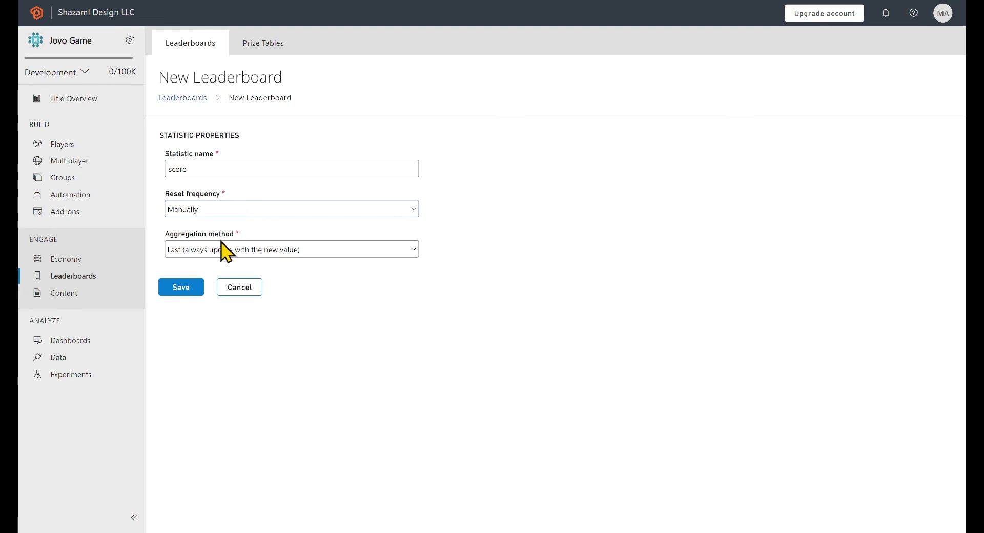
key("m")
key("Tab")
left_click(181, 287)
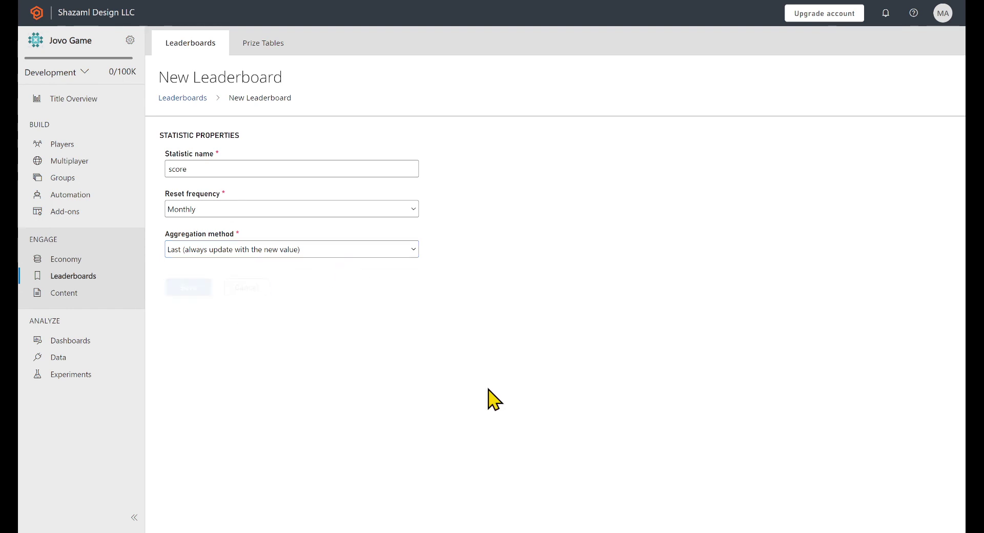